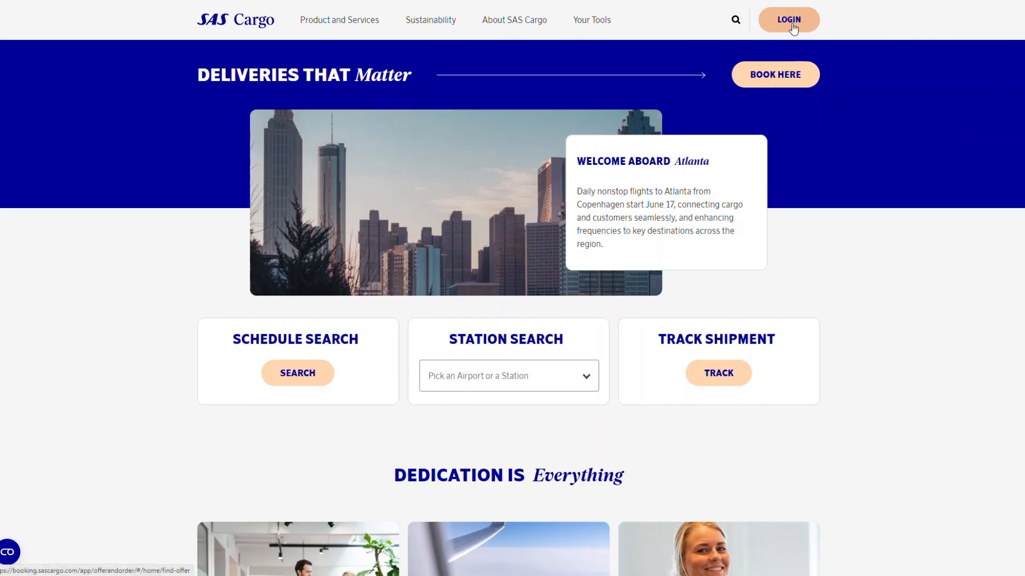
- Sign in to the cargo booking account by entering the account password
left_click(793, 29)
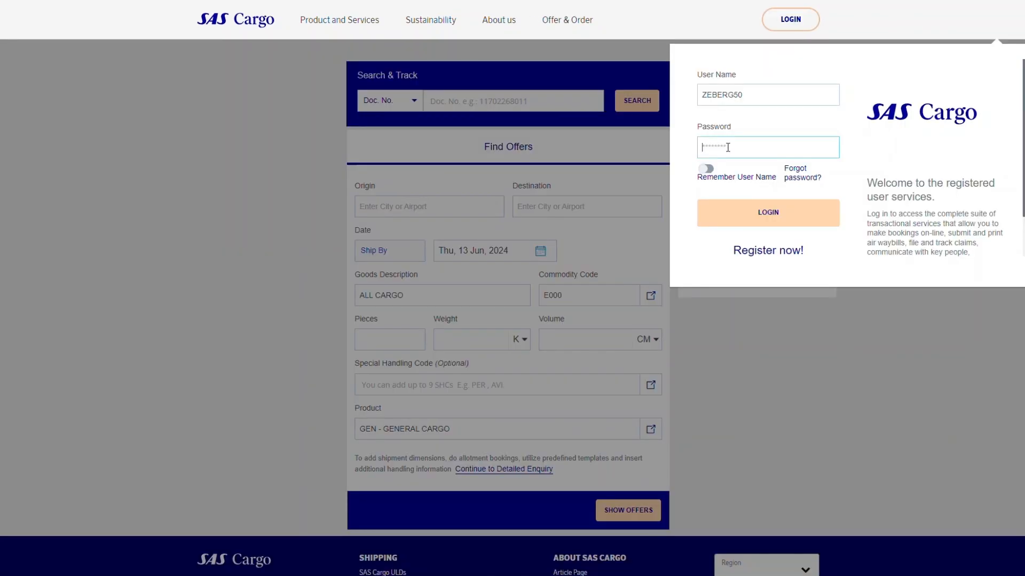
type("•")
left_click(761, 216)
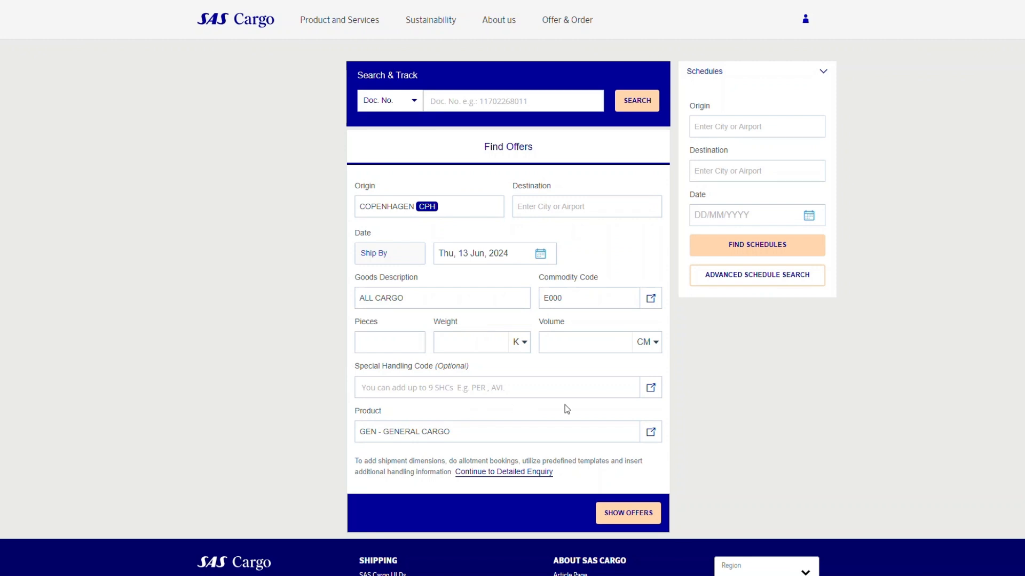
- Set the offer enquiry's destination to Chicago (ORD) and the ship-by date to Mon, 17 Jun, 2024
left_click(538, 207)
type("ord")
left_click(530, 223)
left_click(468, 253)
left_click(473, 379)
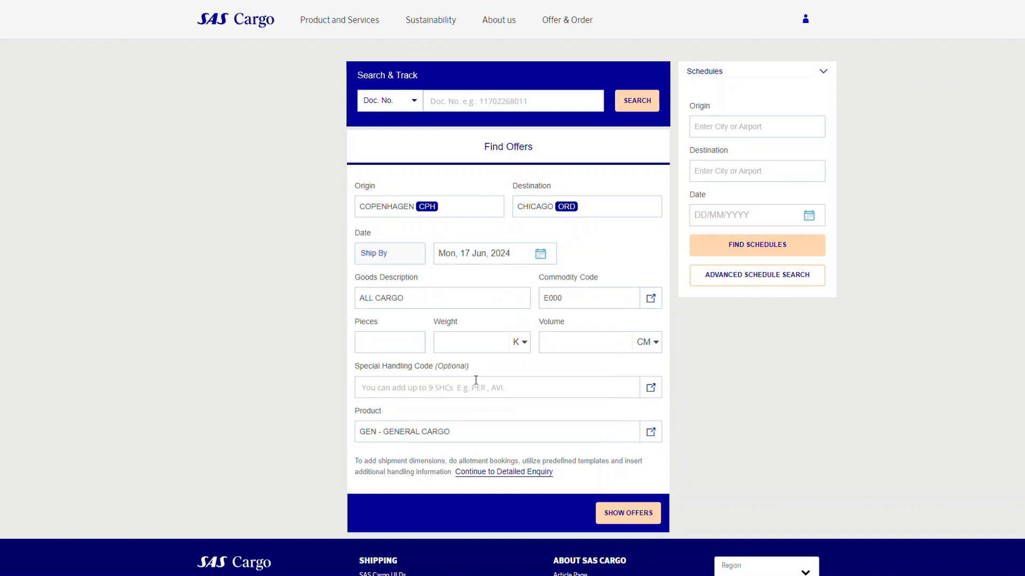
- Enter 12 pieces, weight 400 K, volume 2.4 CM and special handling code EAW, and continue to the detailed enquiry
left_click(390, 338)
type("12")
key("Tab")
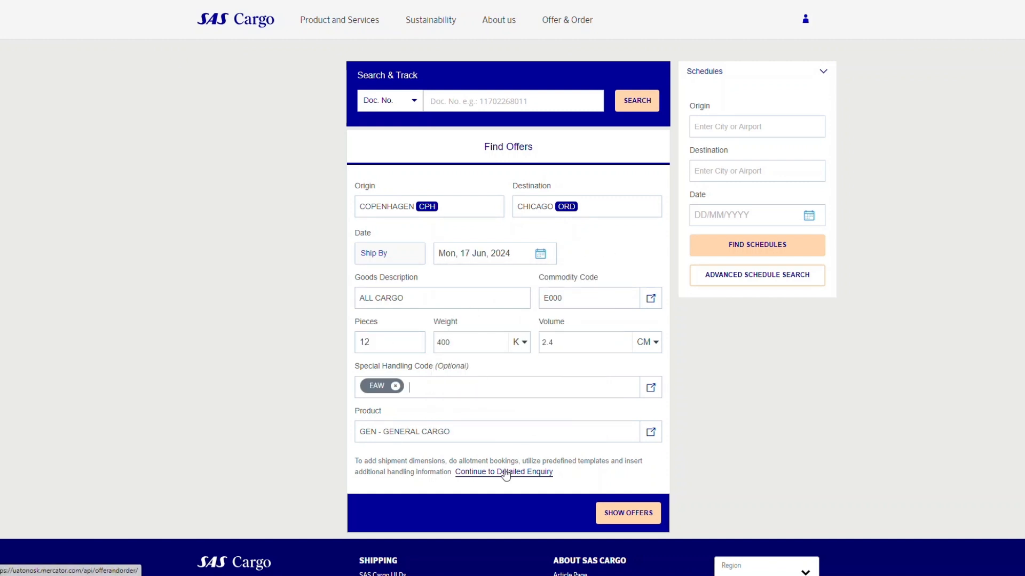
left_click(510, 472)
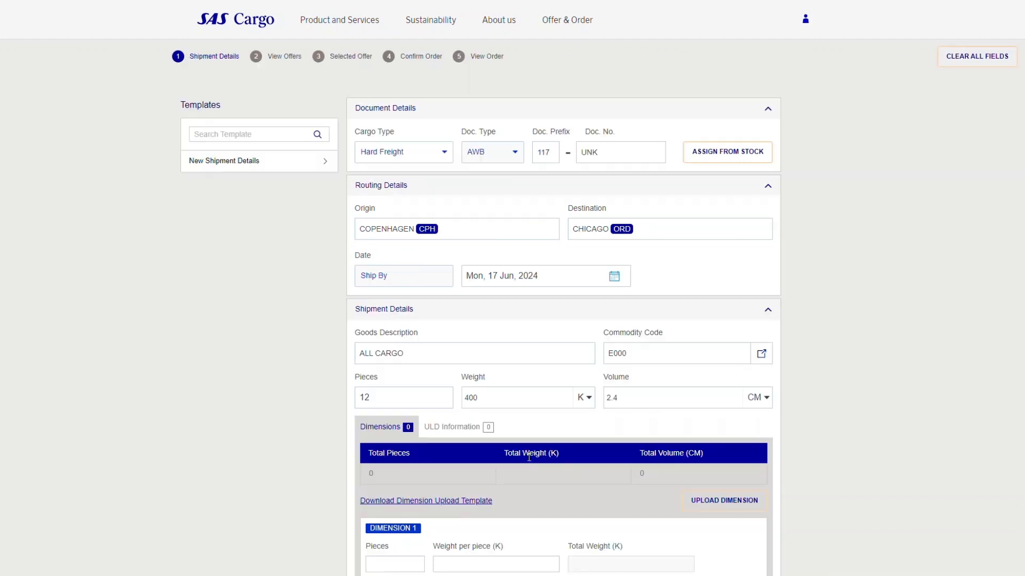
- Review the dimension, charge and payment details of the Copenhagen–Chicago shipment and find offers for it
scroll(709, 203, "down", 2)
scroll(714, 206, "down", 2)
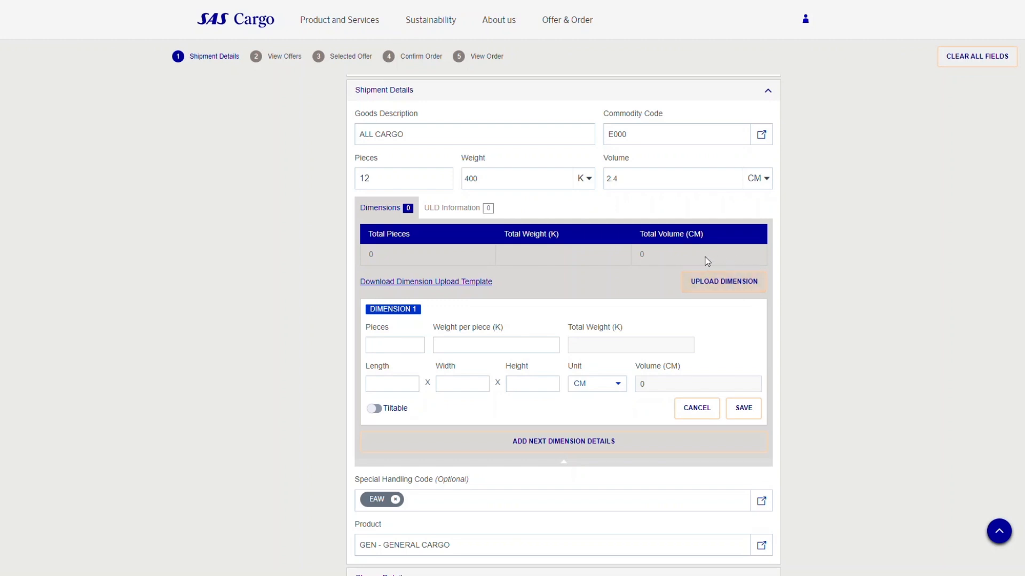
scroll(588, 292, "down", 3)
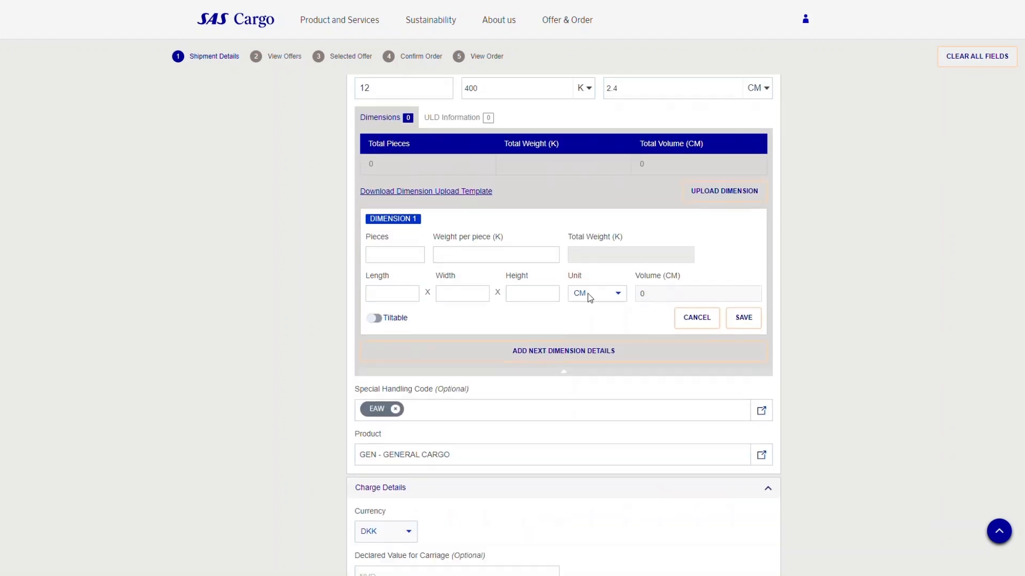
scroll(587, 294, "down", 4)
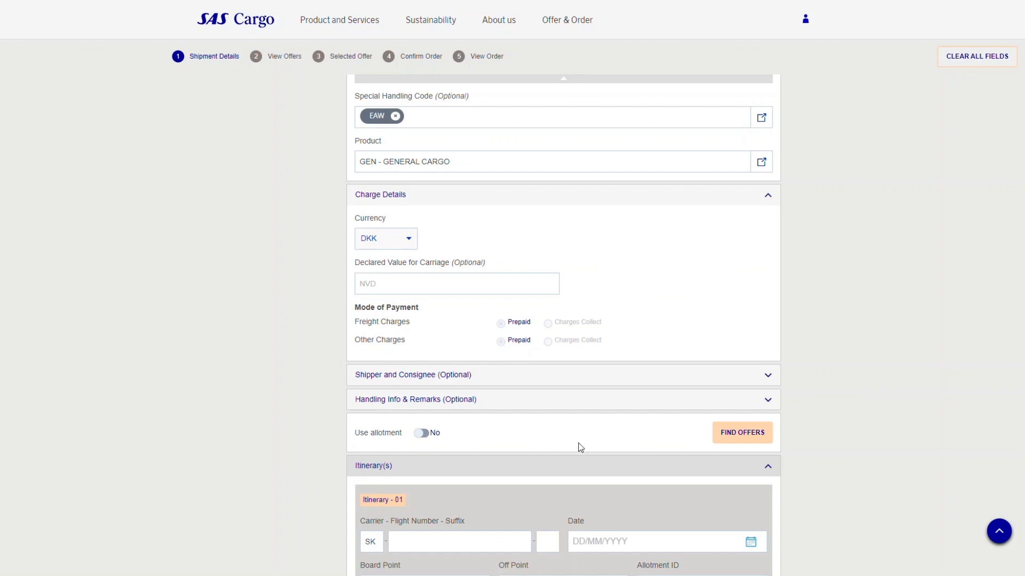
left_click(741, 434)
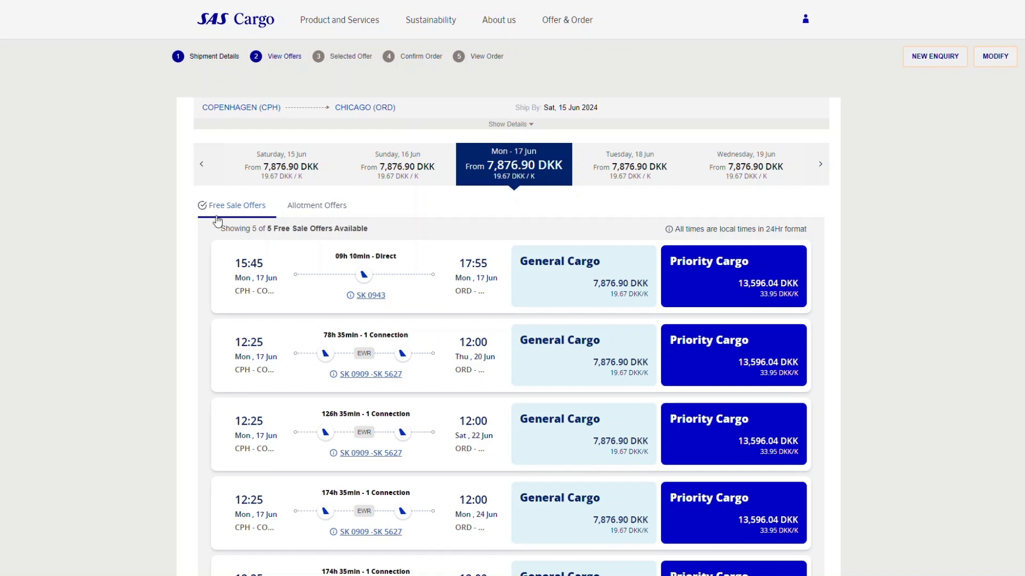
- Examine the product details of the General Cargo offer on direct flight SK 0943 and its flight details
scroll(453, 210, "down", 1)
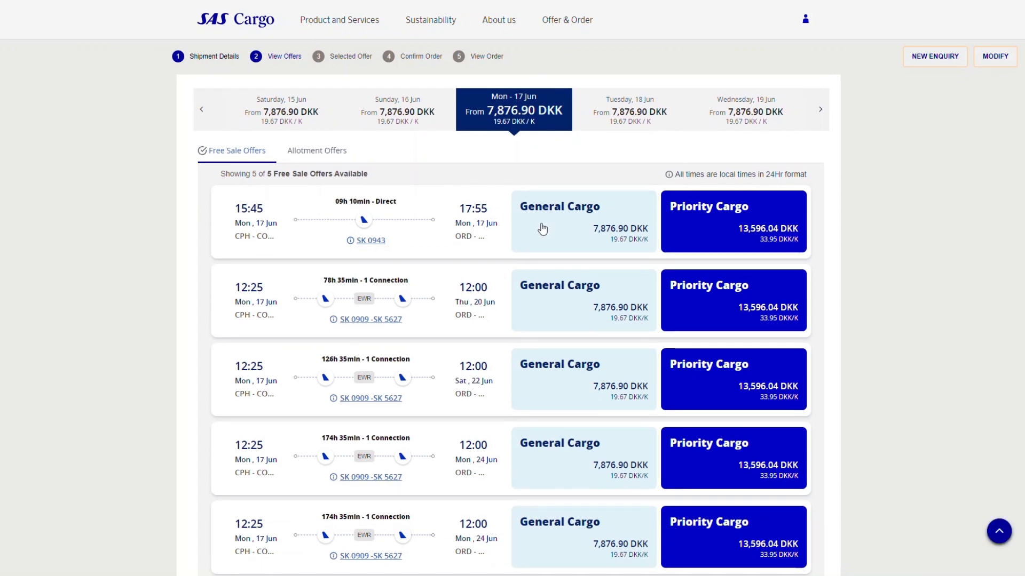
left_click(542, 229)
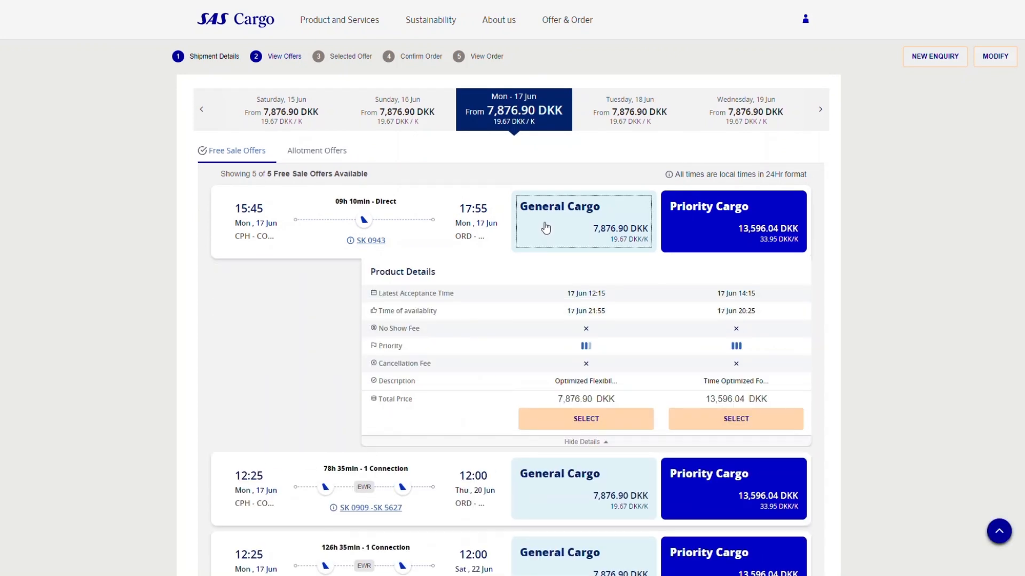
scroll(532, 232, "down", 1)
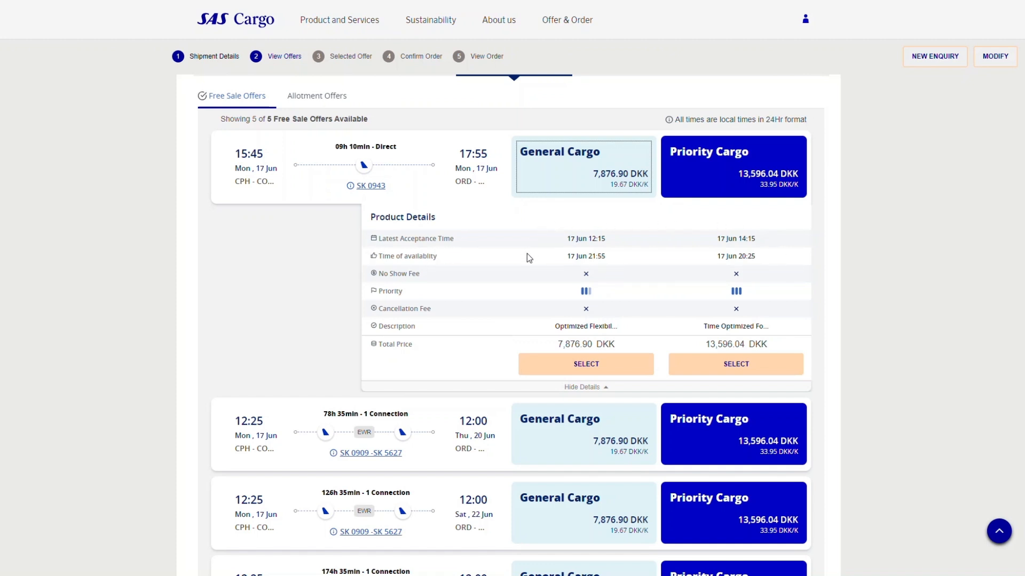
left_click(368, 187)
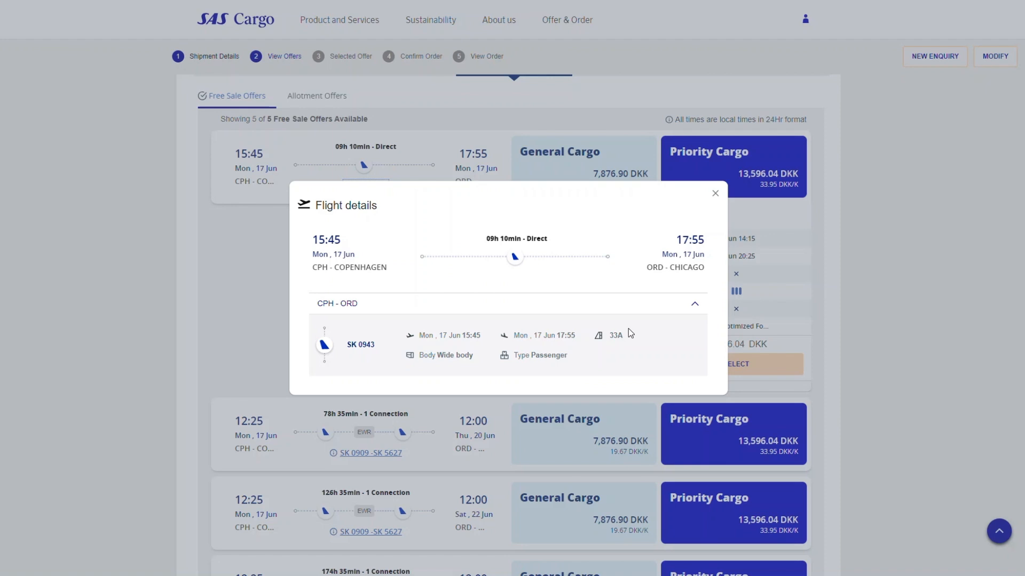
left_click(714, 195)
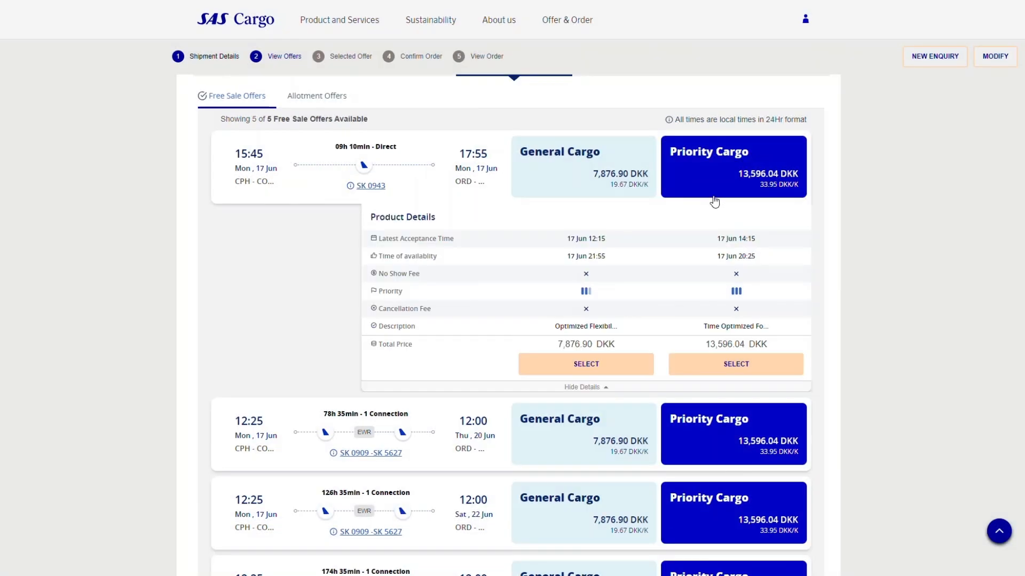
- Select the General Cargo offer on flight SK 0943 and show the breakdown of its charges
left_click(576, 367)
left_click(559, 219)
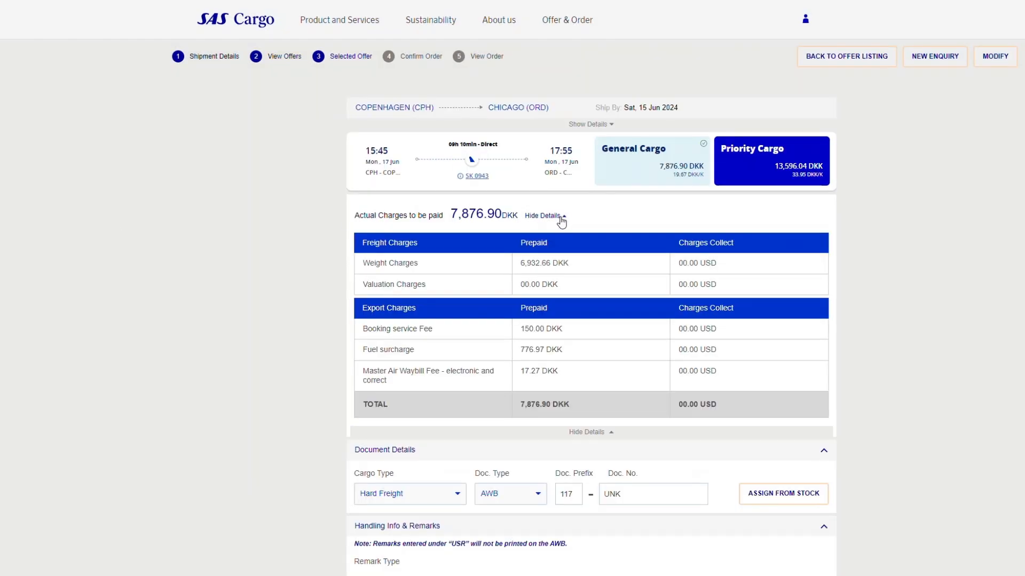
- Assign an air waybill number from stock to the order and replace it with a different document number
scroll(669, 230, "down", 1)
scroll(565, 367, "down", 1)
left_click(771, 384)
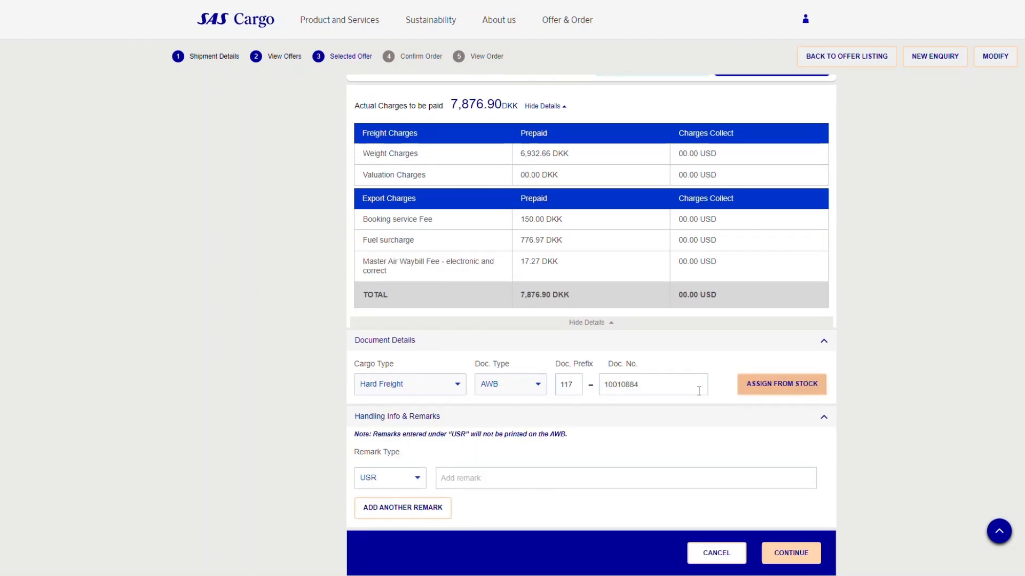
left_click_drag(673, 391, 583, 392)
type("10010895")
- Continue with the selected offer, confirm the Copenhagen–Chicago order and expand its General Cargo product details
scroll(583, 393, "down", 2)
left_click(799, 444)
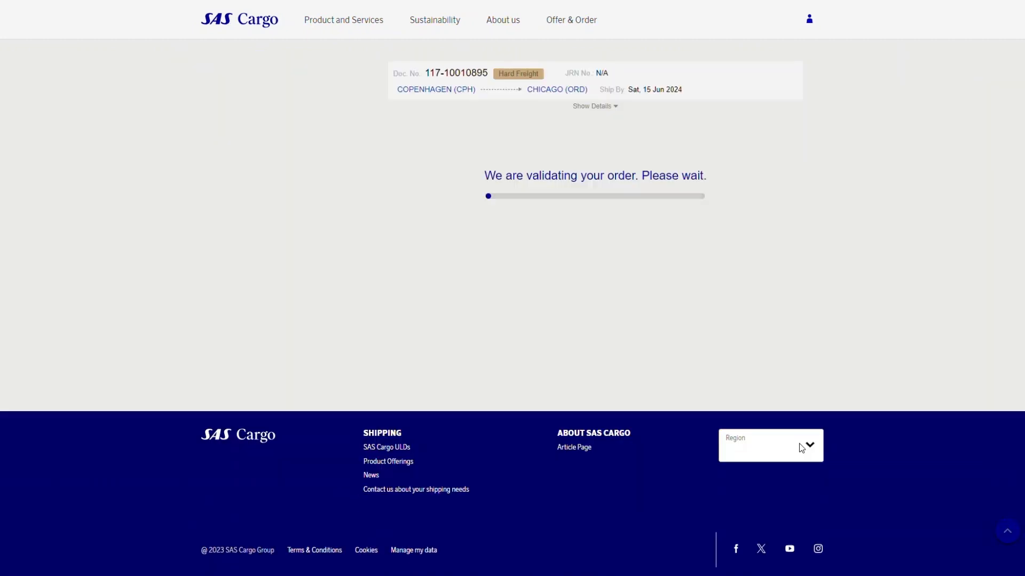
left_click(801, 321)
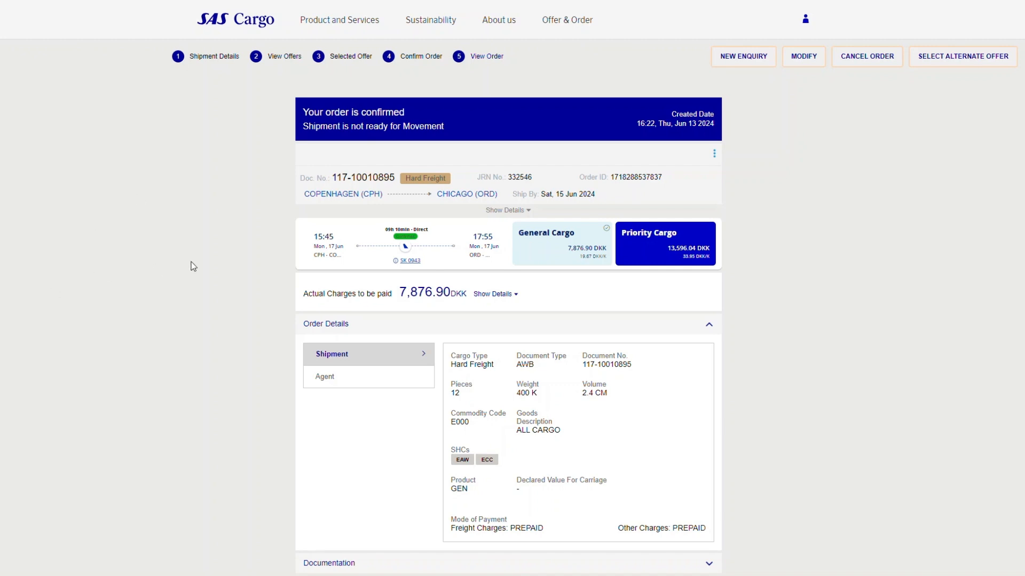
left_click(552, 245)
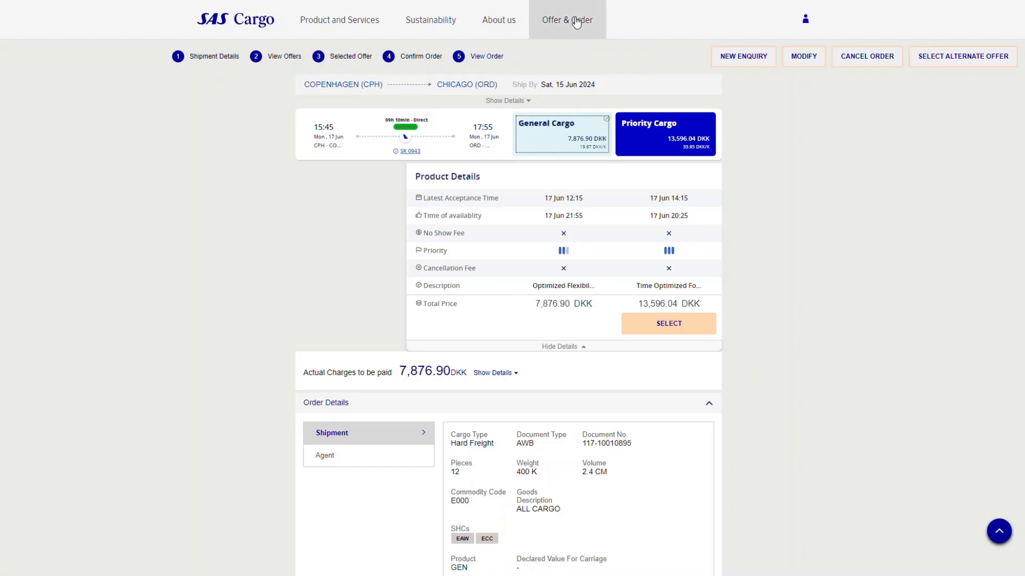
- Open the allotment overview and search for allotments with start date 17 Jun, 2024
left_click(577, 22)
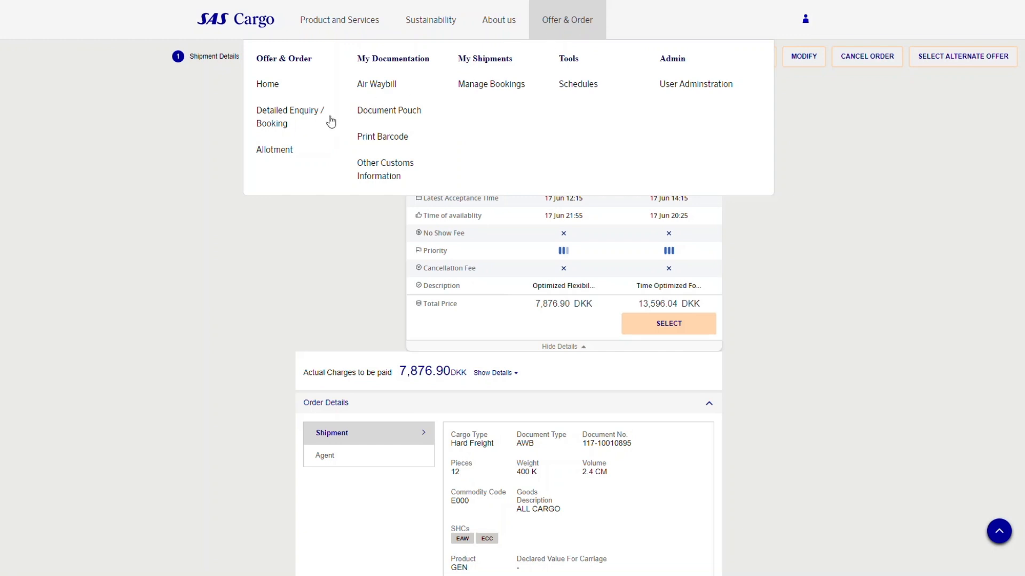
left_click(275, 153)
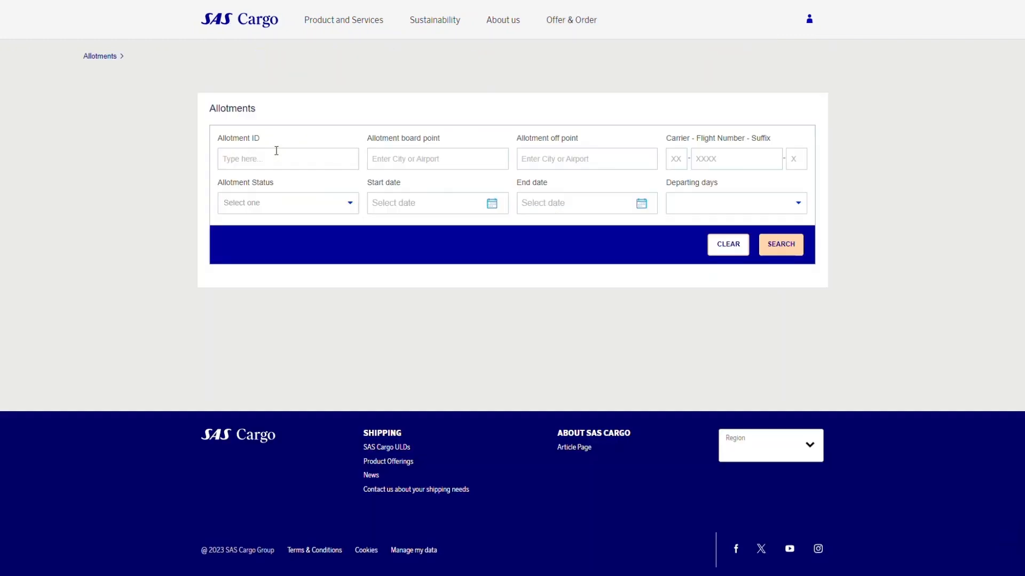
left_click(419, 203)
left_click(409, 327)
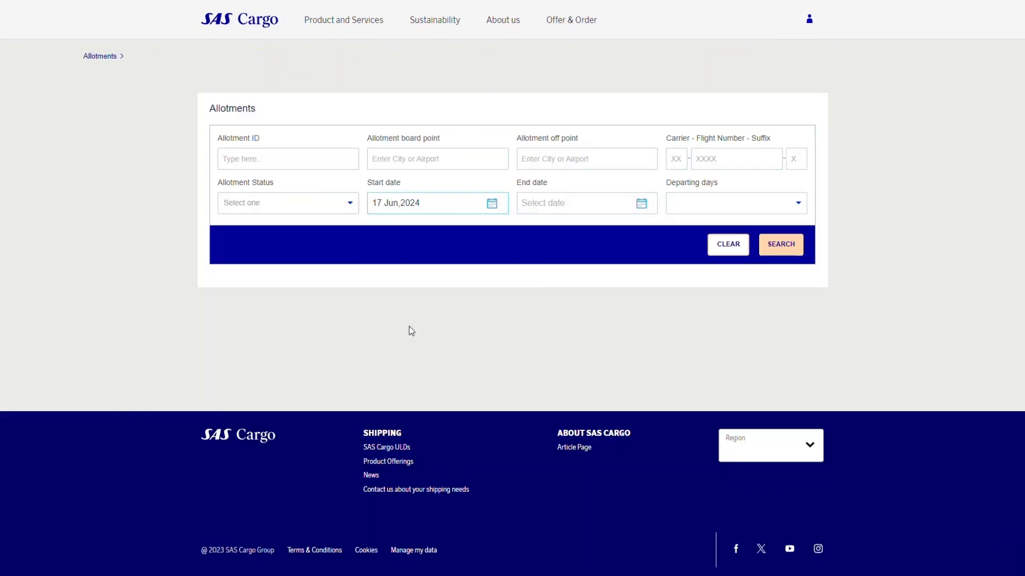
left_click(764, 238)
scroll(764, 238, "down", 1)
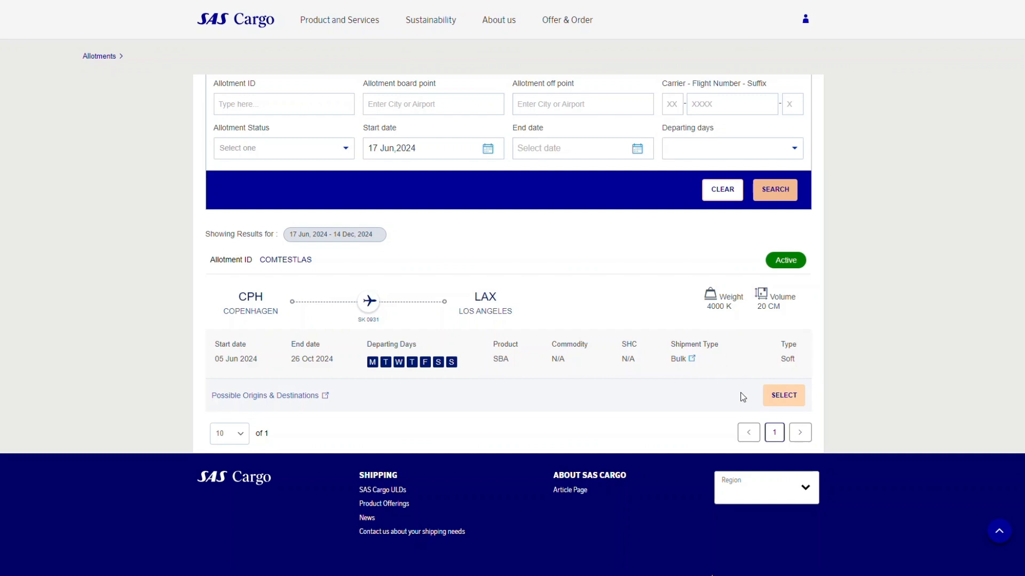
- Select the COMTESTLAS allotment, start a new booking for 18 Jun, 2024 and find offers for it
left_click(782, 397)
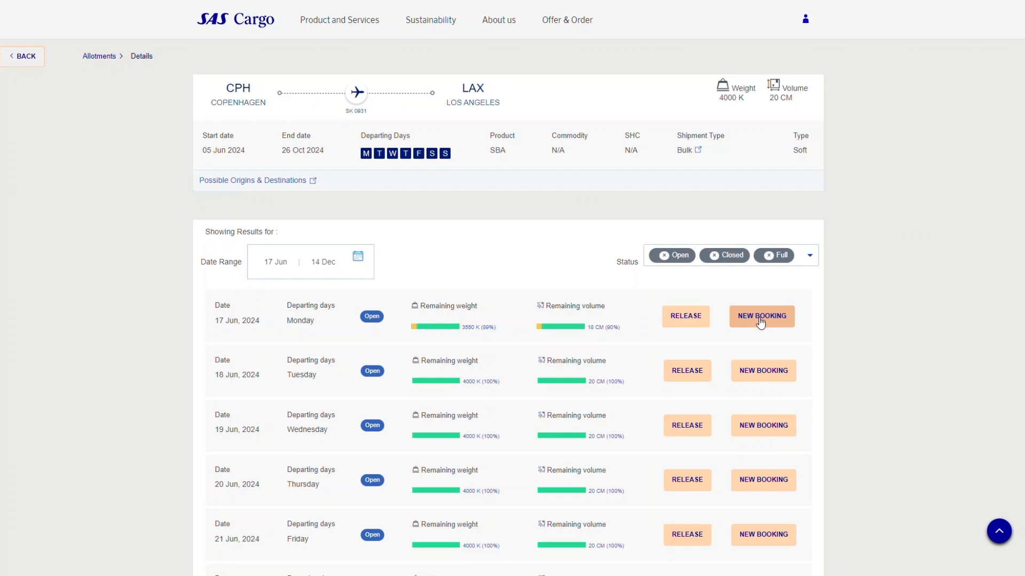
left_click(746, 375)
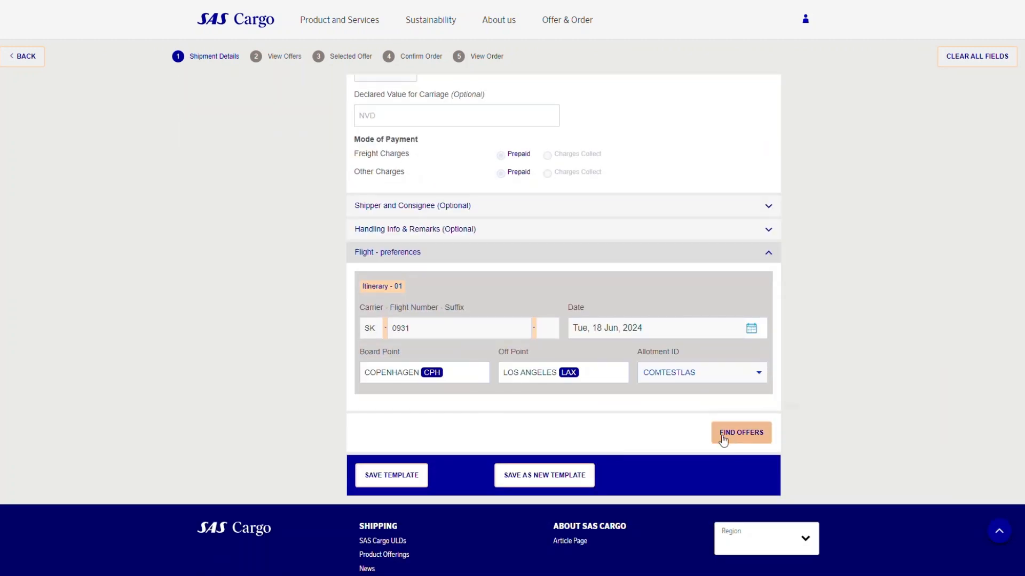
left_click(741, 432)
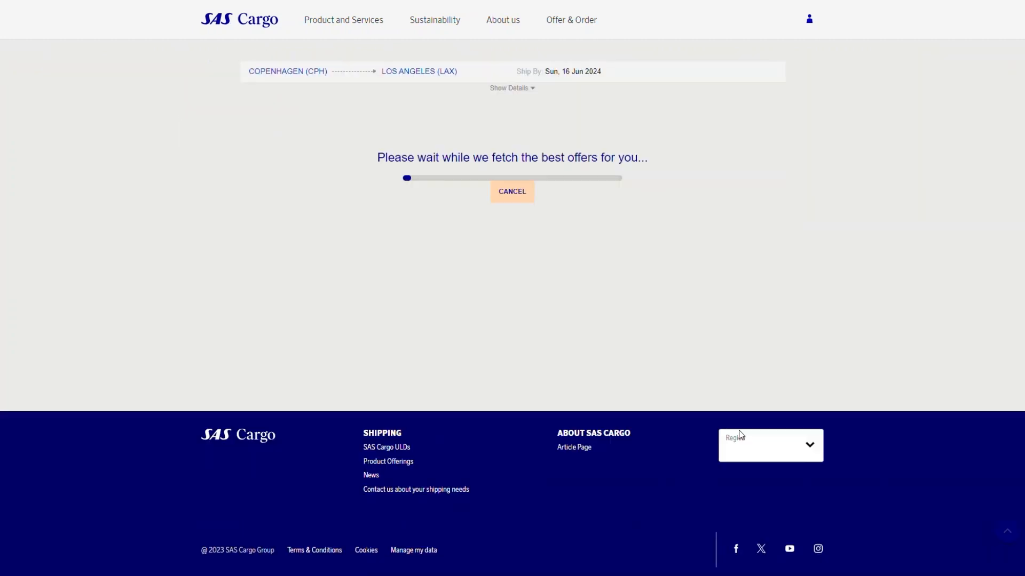
- Review the product details of the Soft Block Allotment offer on flight SK 0931 and select that offer
left_click(606, 274)
scroll(616, 280, "down", 2)
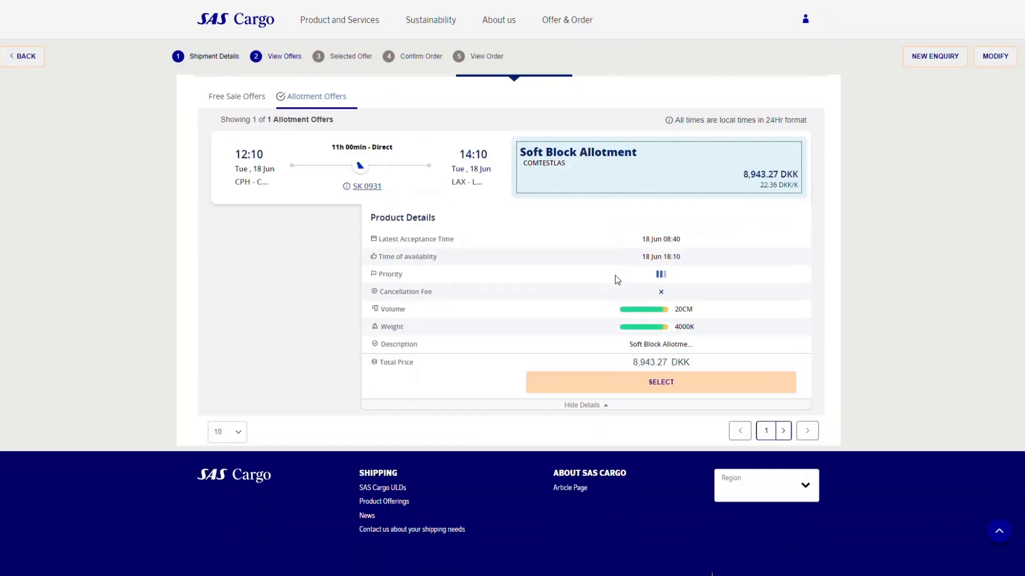
mouse_move(666, 311)
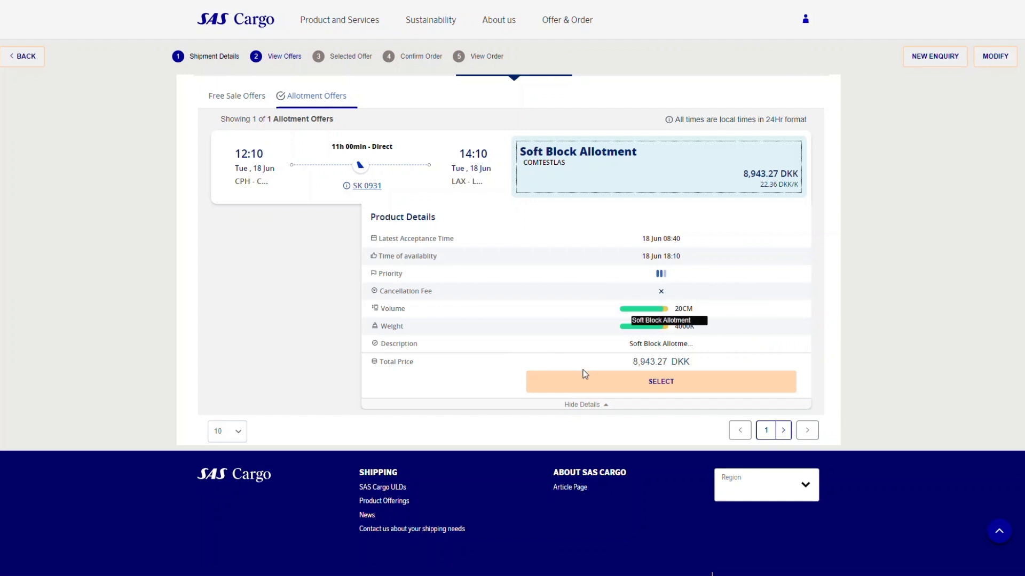
left_click(660, 383)
- Assign an air waybill number from stock to the Copenhagen–Los Angeles allotment booking and confirm the order
left_click(772, 289)
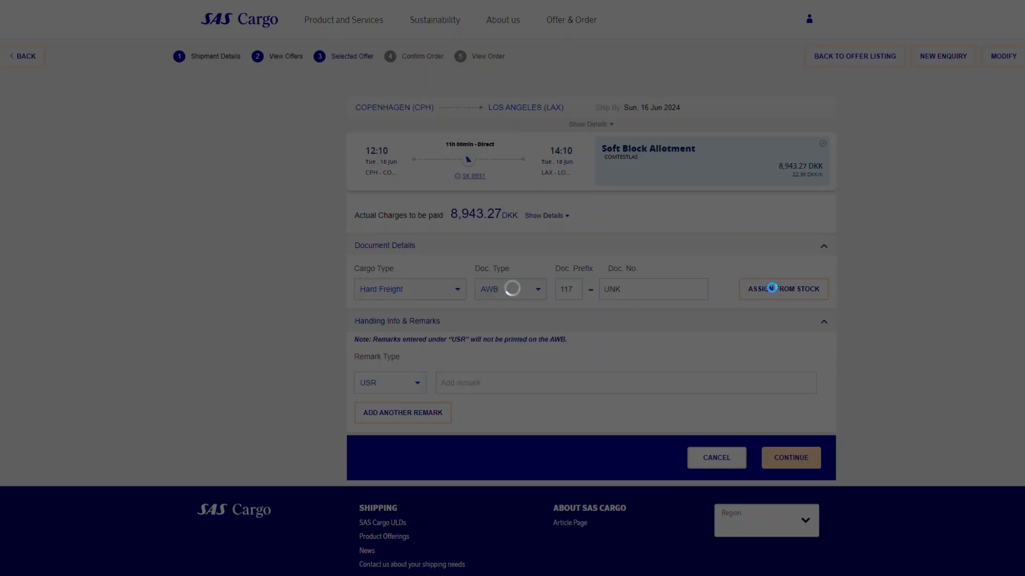
left_click(793, 460)
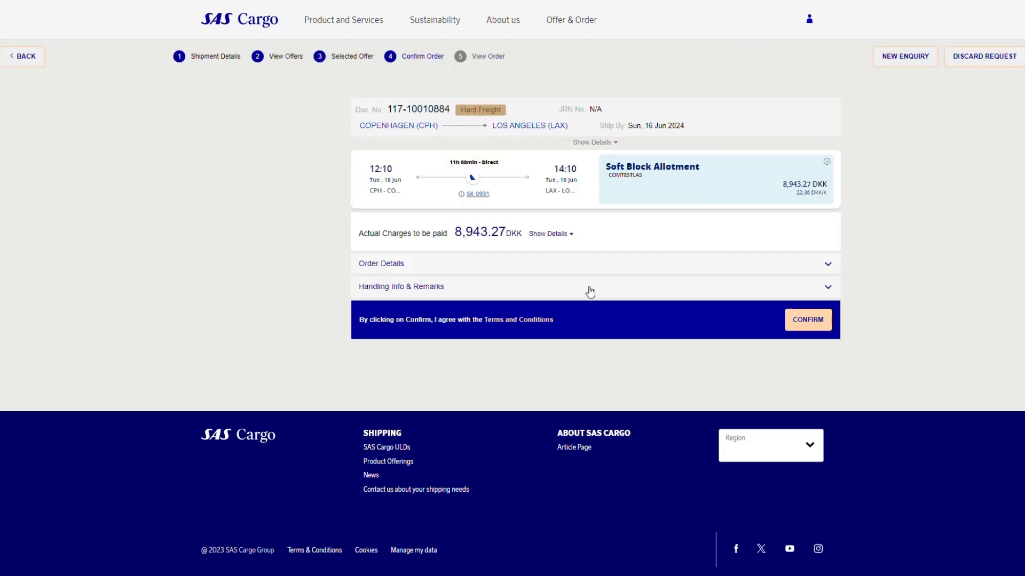
left_click(807, 322)
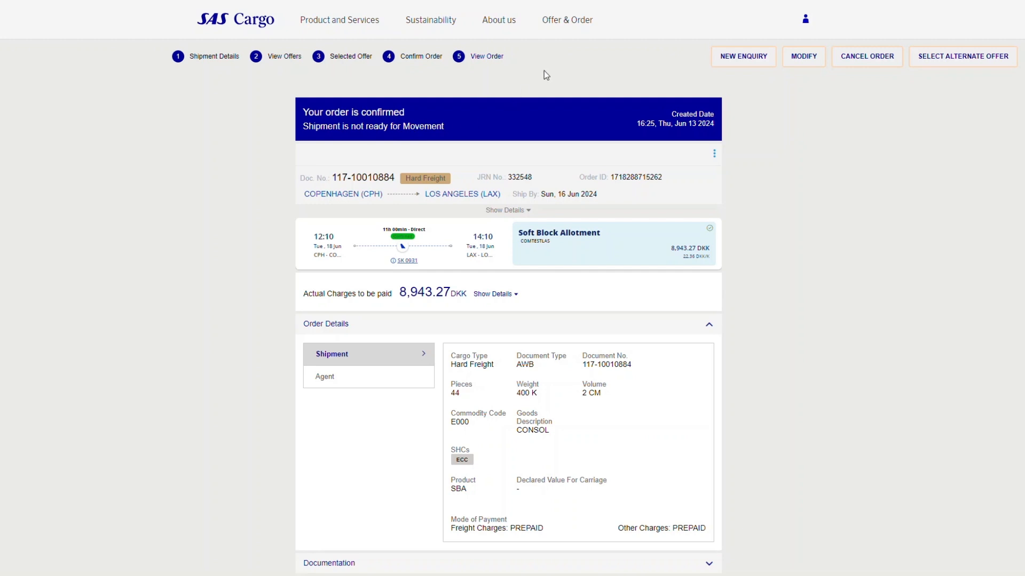
- Open the booking management overview and list the company's shipments
left_click(568, 22)
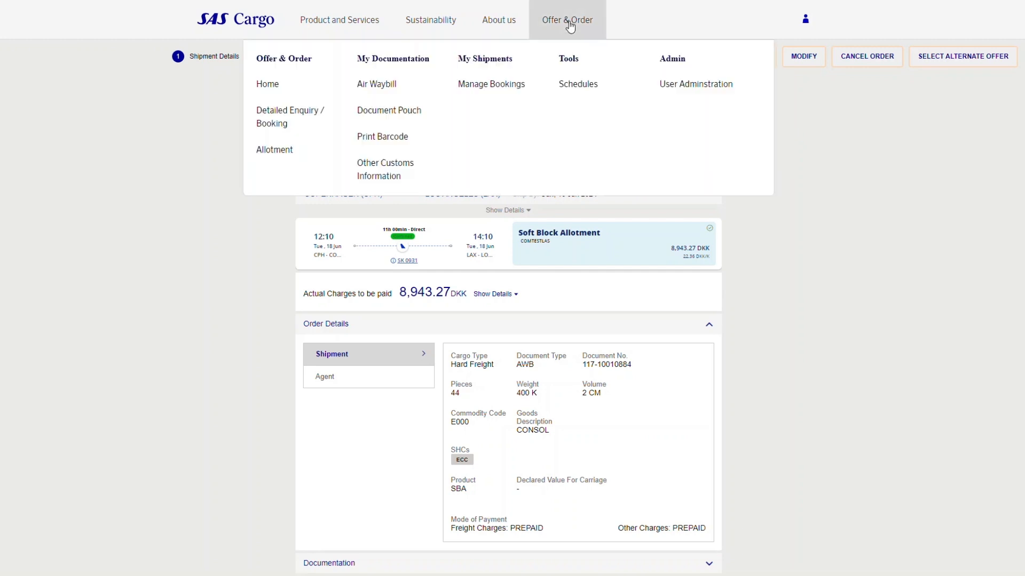
left_click(483, 85)
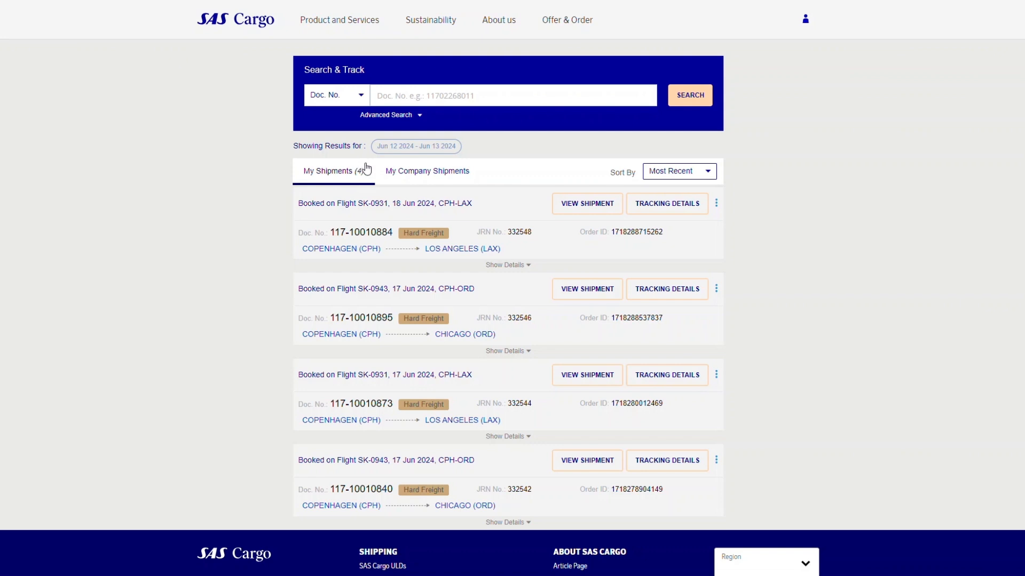
left_click(383, 175)
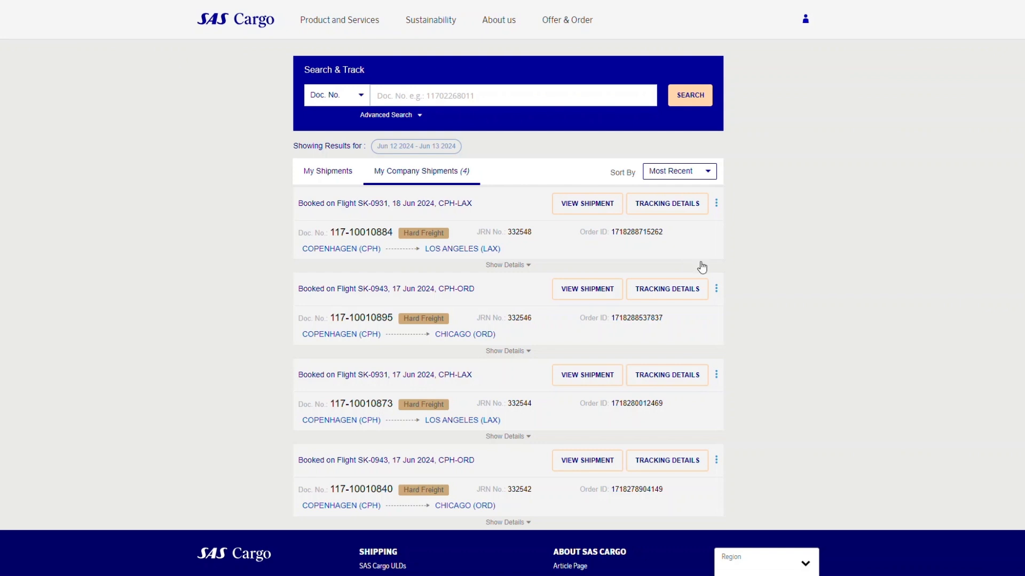
- Examine the tracking details and milestones of the newly booked Copenhagen–Chicago shipment and return to the shipment list
left_click(686, 290)
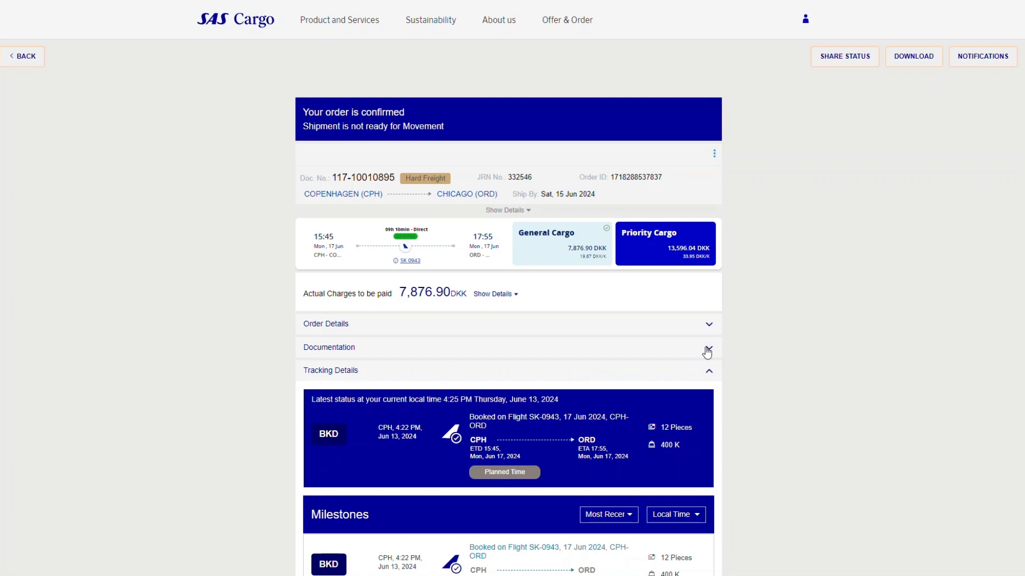
scroll(722, 363, "down", 3)
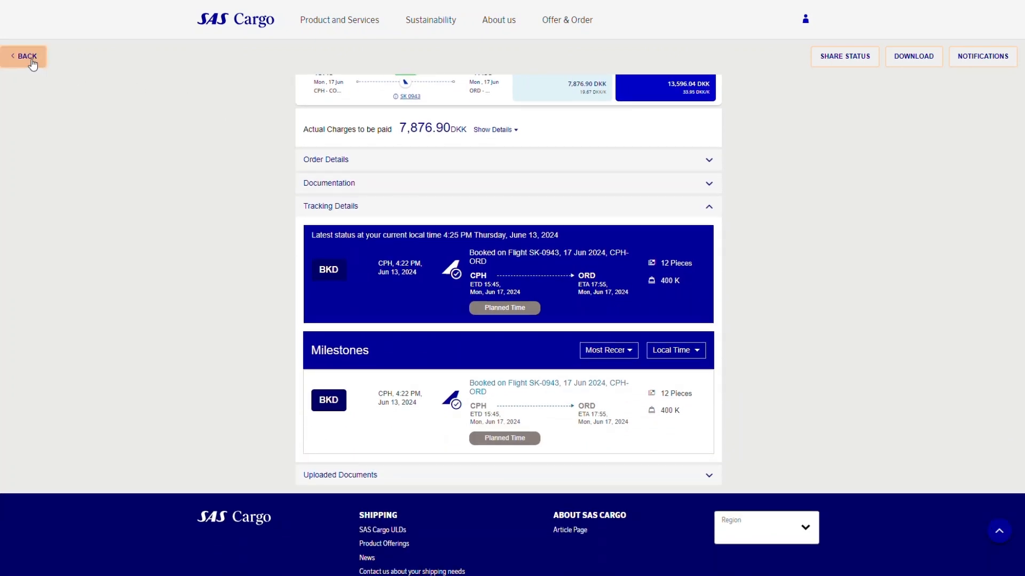
left_click(31, 61)
- Search the shipments by the document numbers of the new Los Angeles and Chicago bookings together
left_click(415, 96)
type("11710010884")
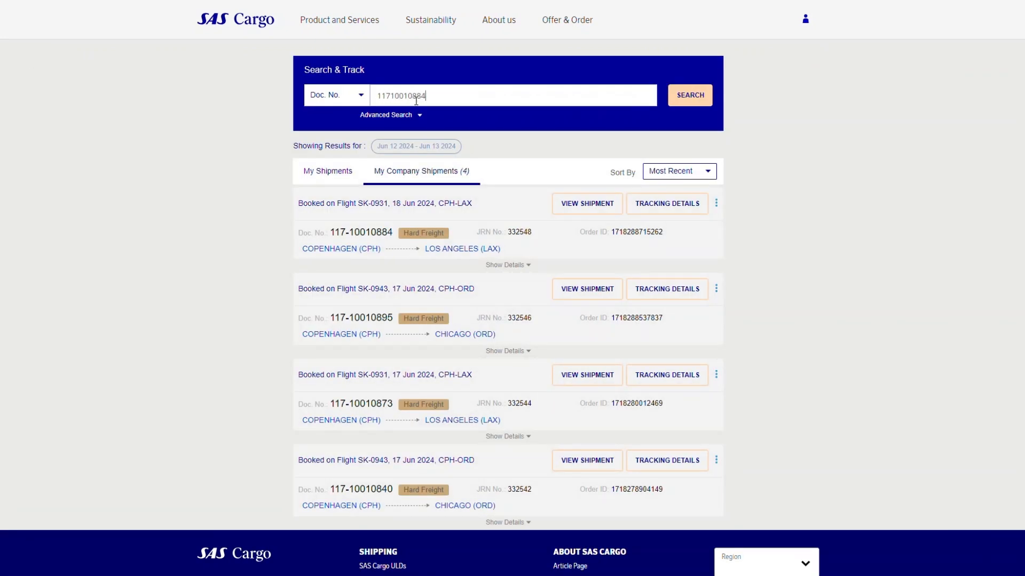
key("Return")
type("11710010895")
key("Return")
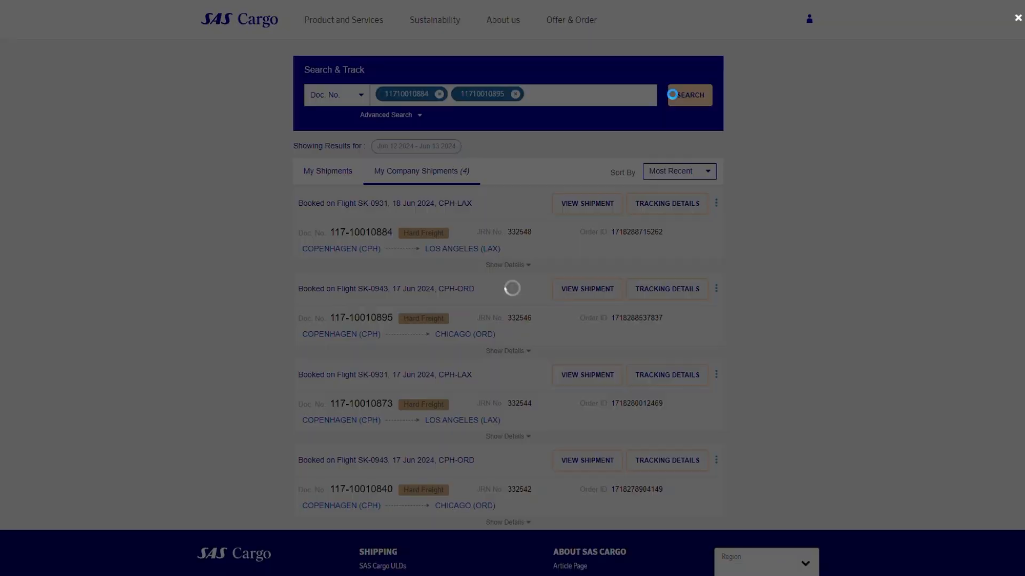